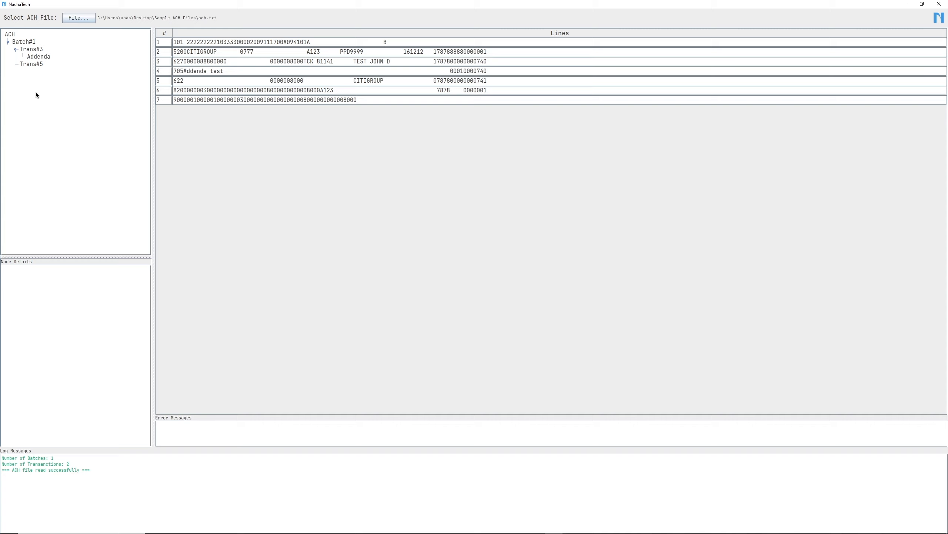
- Examine the record details of Trans#3, Batch#1, the ACH file header and the addenda
click(31, 51)
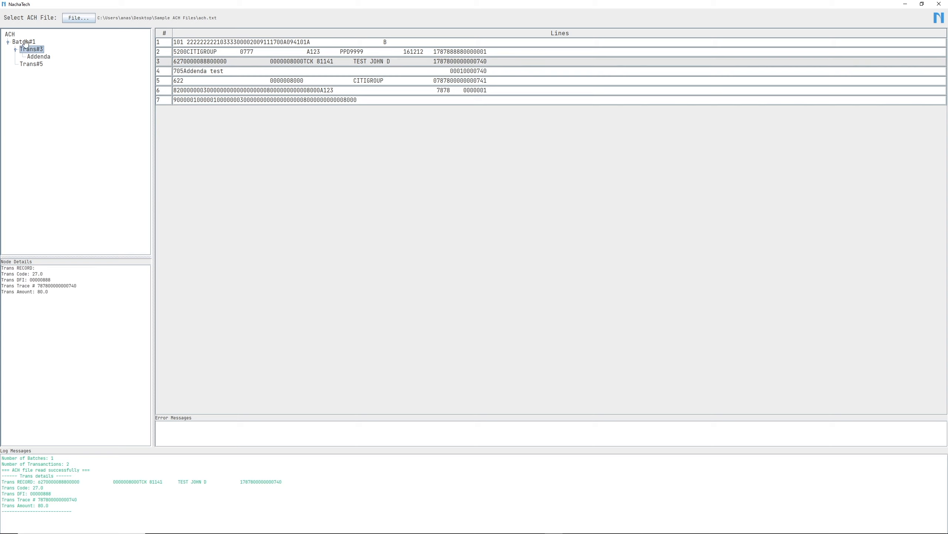
click(23, 43)
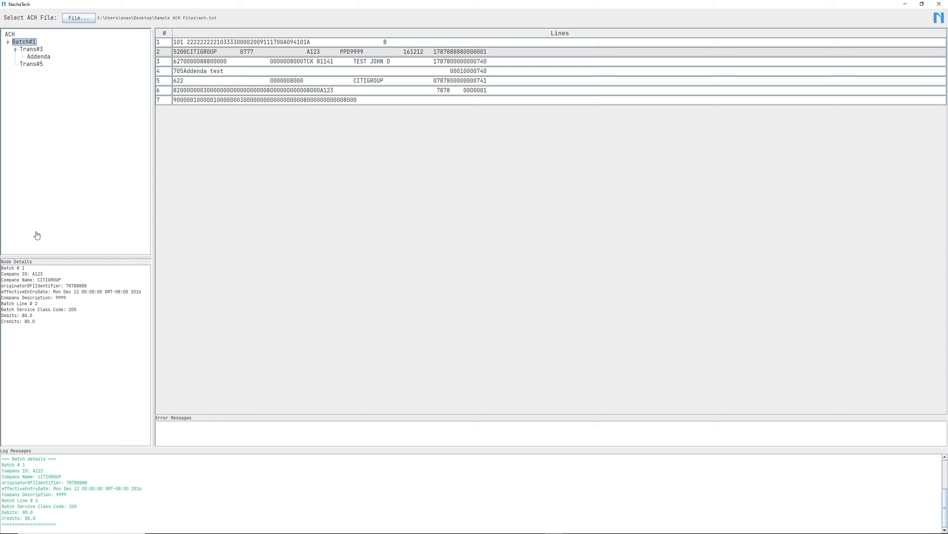
click(10, 35)
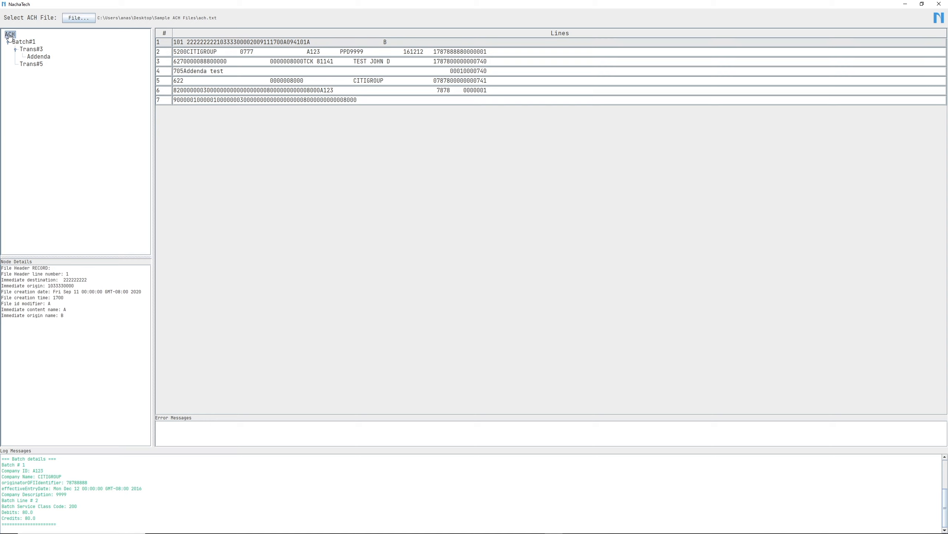
click(39, 57)
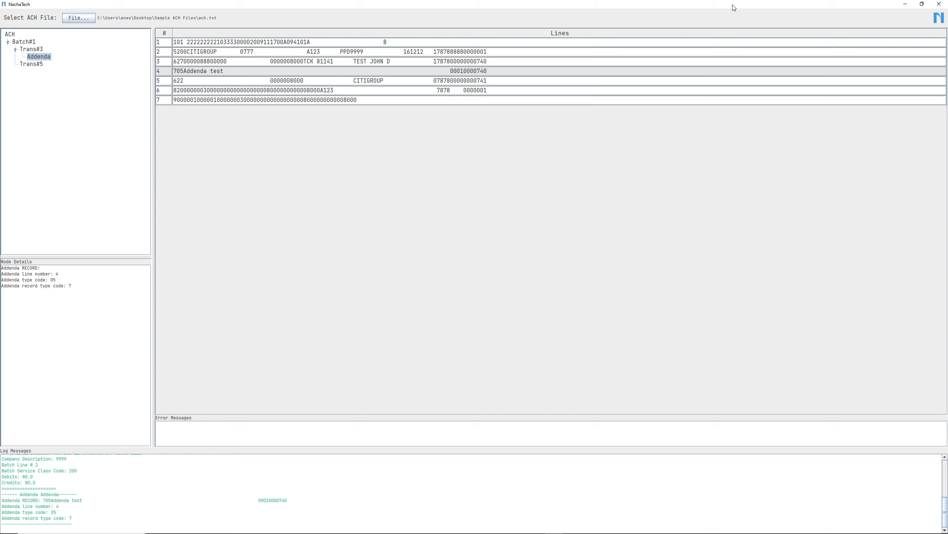
- Review the program's version and licence information in the About dialog, then close it
click(939, 18)
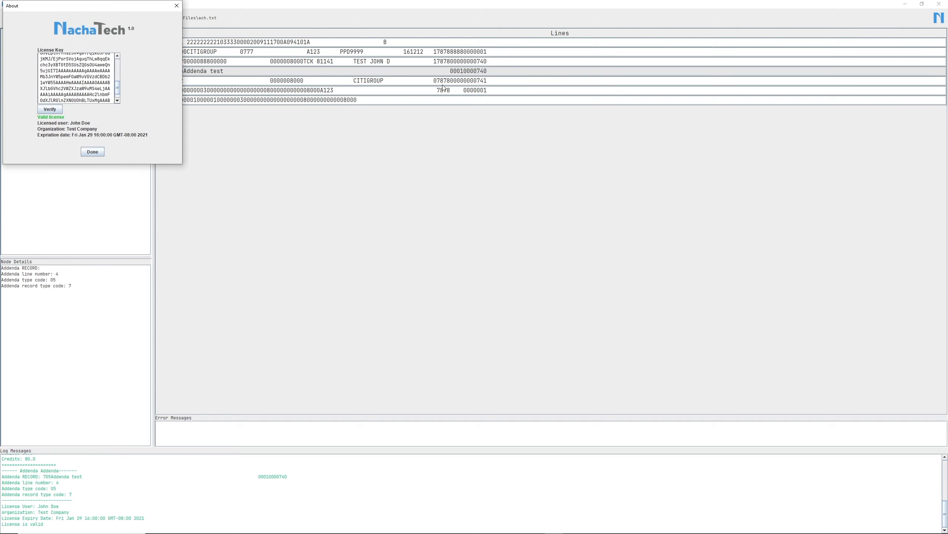
drag(110, 14, 368, 148)
mouse_move(376, 222)
mouse_down()
mouse_move(376, 197)
mouse_move(378, 230)
mouse_up()
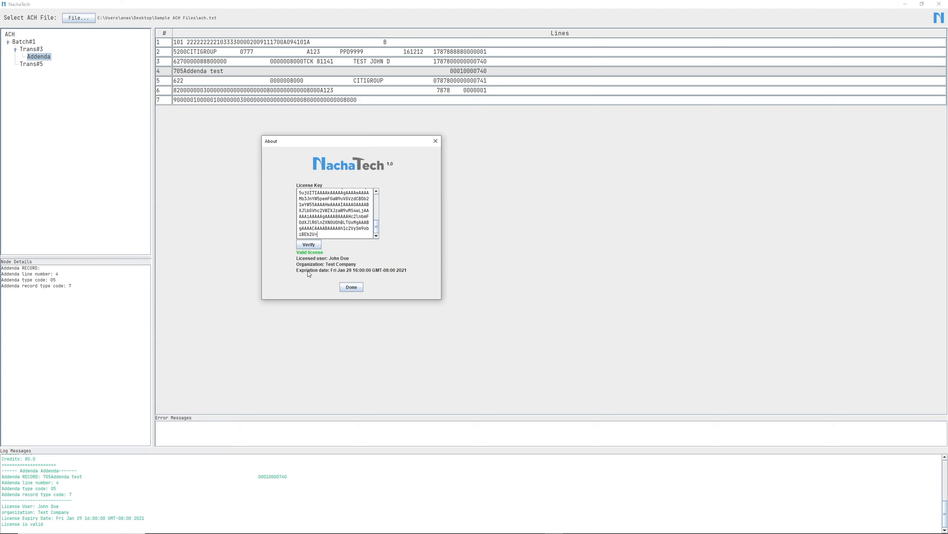
click(351, 287)
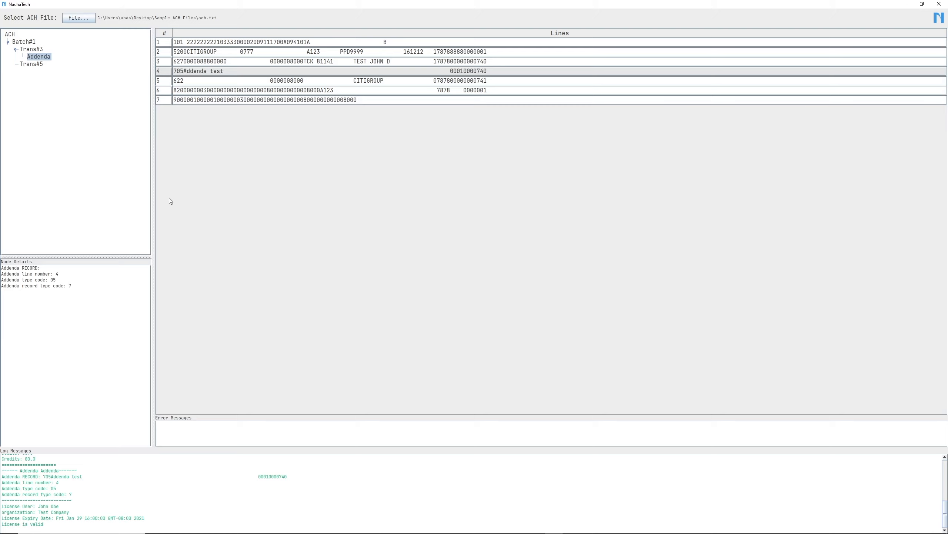
- Widen the record tree pane and review the ACH file header form, including the help for Immediate Origin
drag(153, 181, 163, 184)
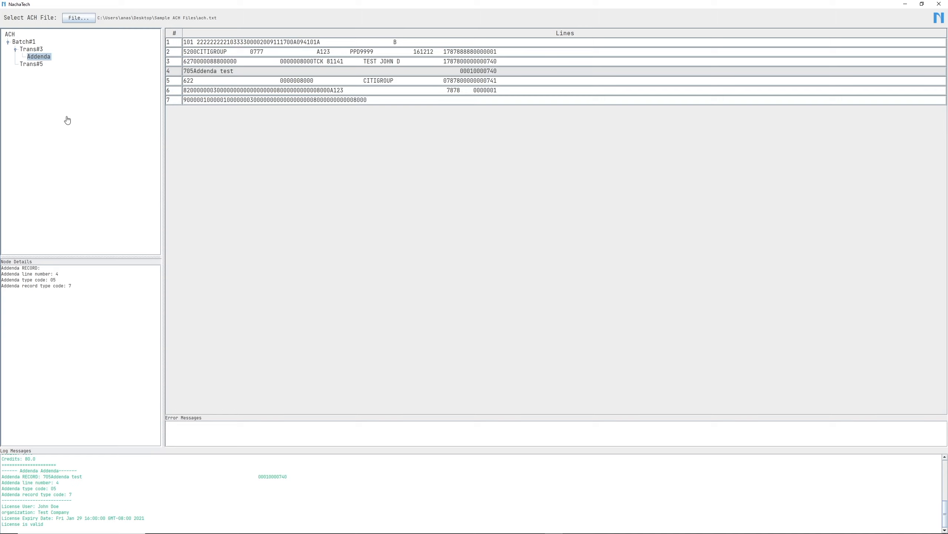
double_click(10, 34)
drag(424, 188, 387, 165)
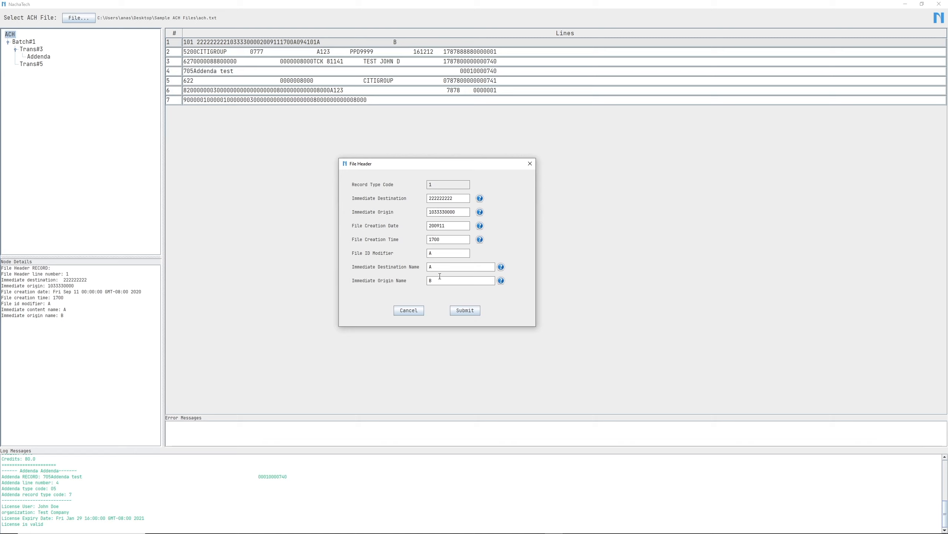
click(480, 212)
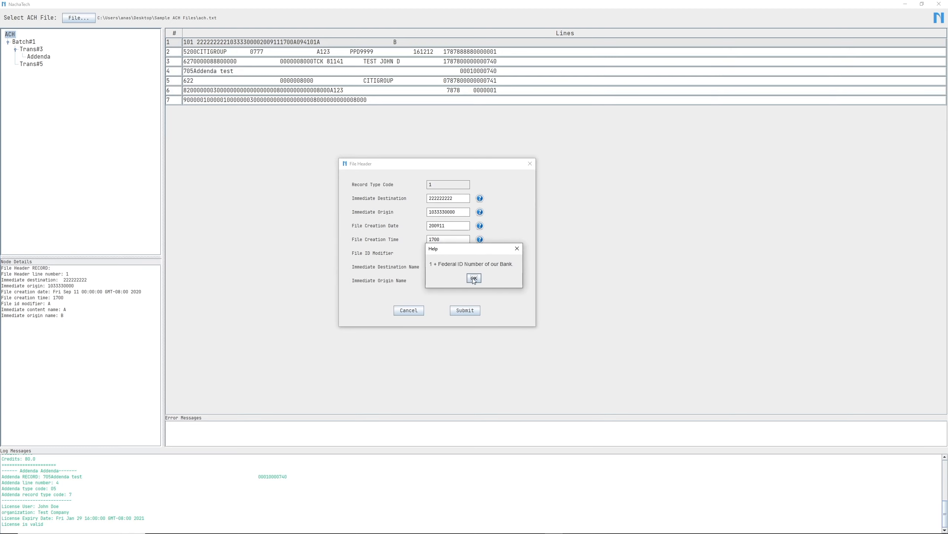
drag(475, 251, 345, 203)
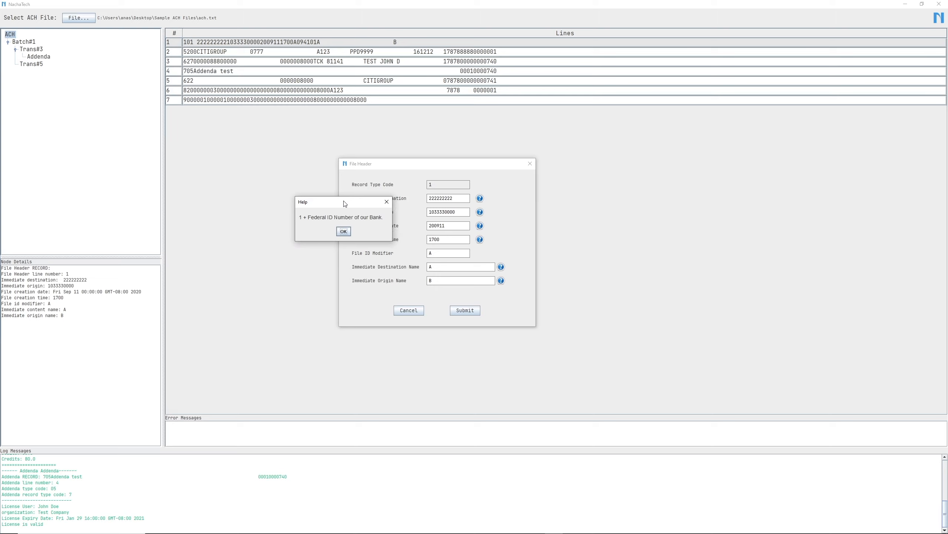
click(343, 231)
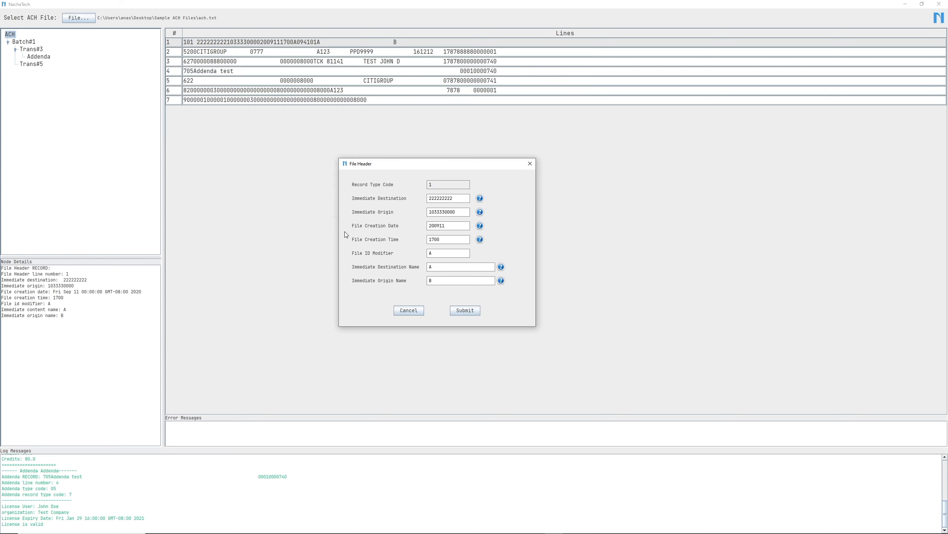
click(415, 310)
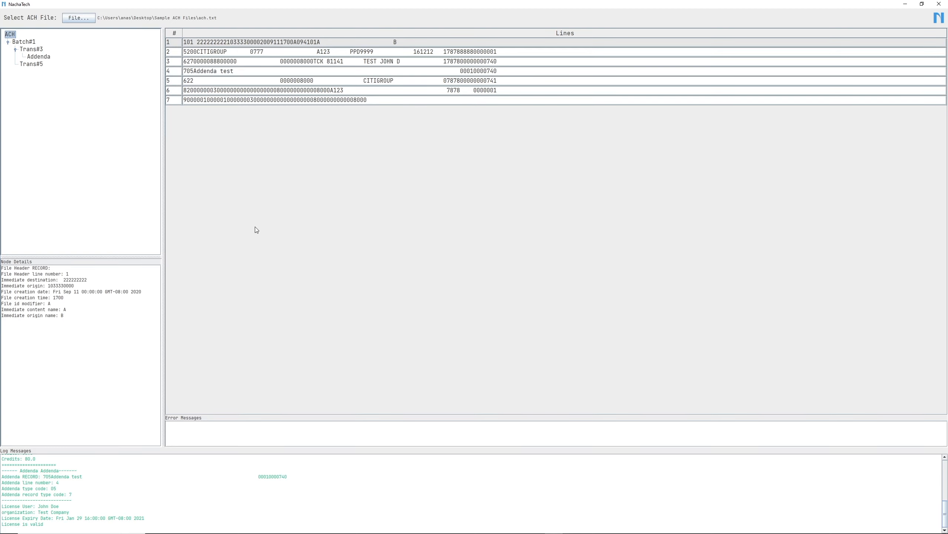
- Review the Batch#1 header form and close it without changes
double_click(22, 42)
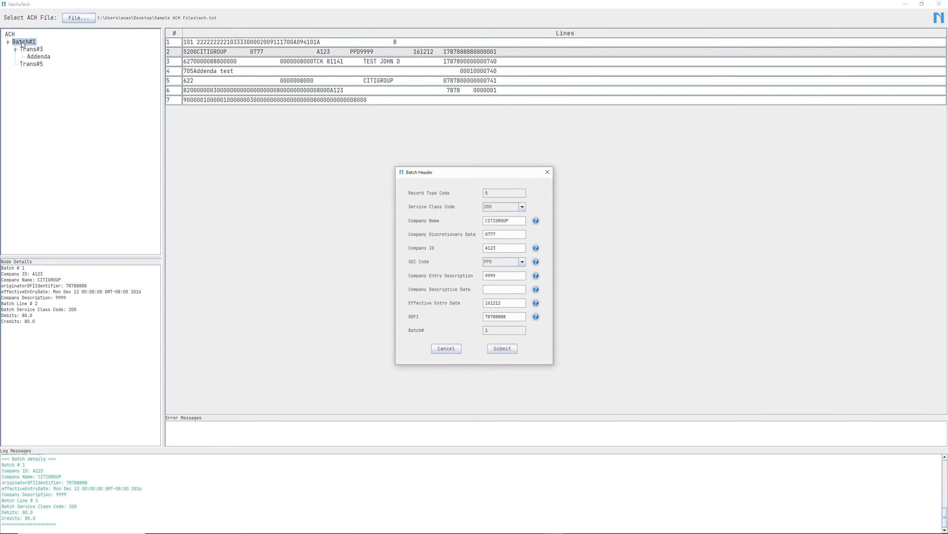
drag(452, 174, 313, 152)
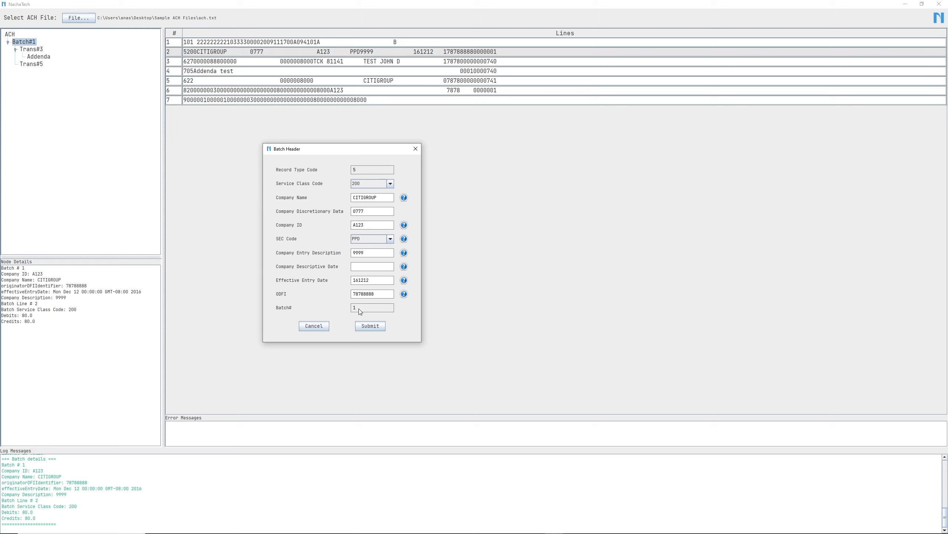
click(315, 326)
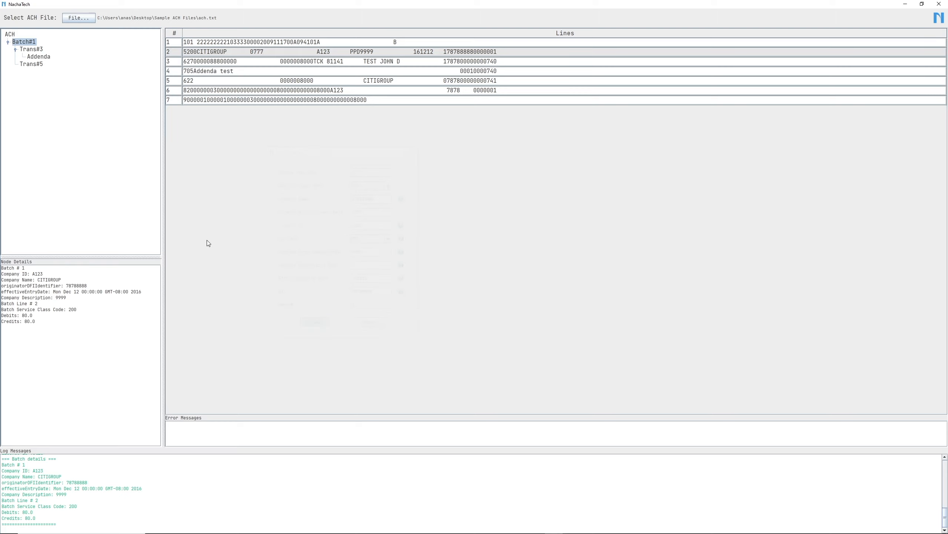
- Try editing the final digits of the RDFI in the Trans#3 details form, discarding the edit
double_click(35, 52)
drag(463, 174, 340, 166)
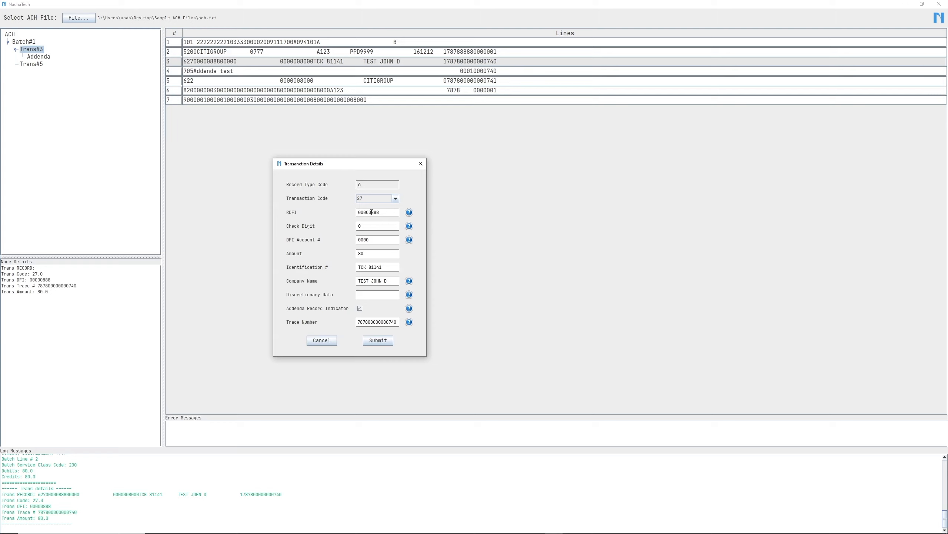
drag(372, 212, 385, 212)
key(BackSpace)
text(88888)
click(322, 340)
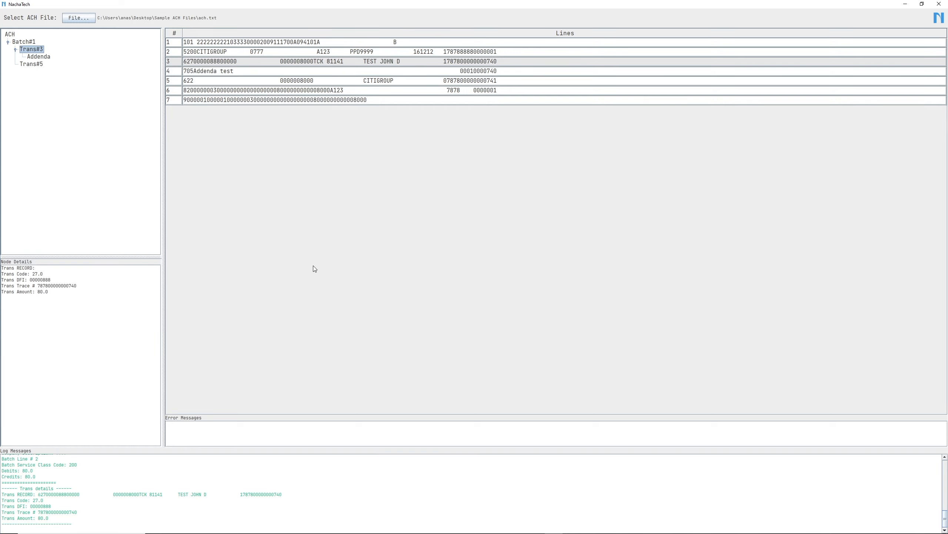
- Open line 3's field-by-field transaction details, enlarging the dialog and its columns to examine the record's fields
double_click(267, 63)
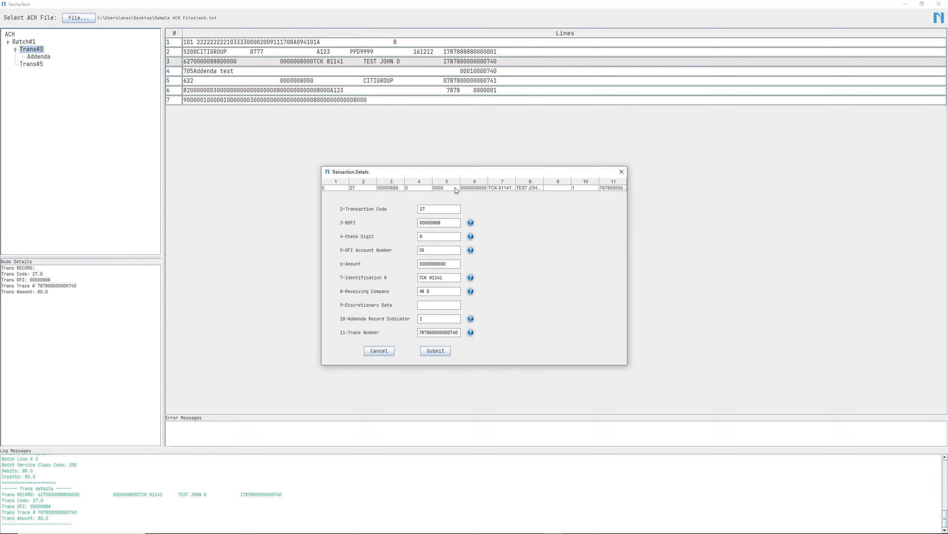
drag(447, 174, 328, 148)
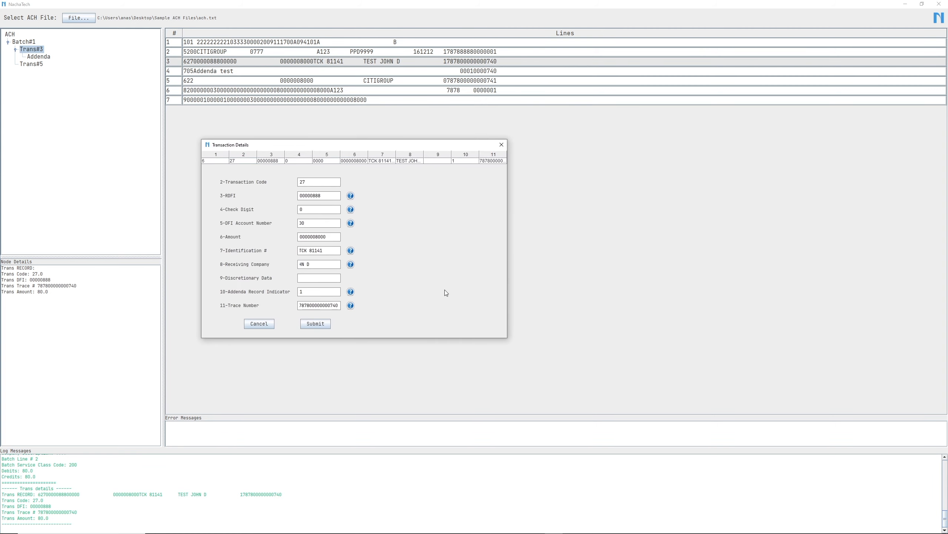
drag(507, 338, 583, 390)
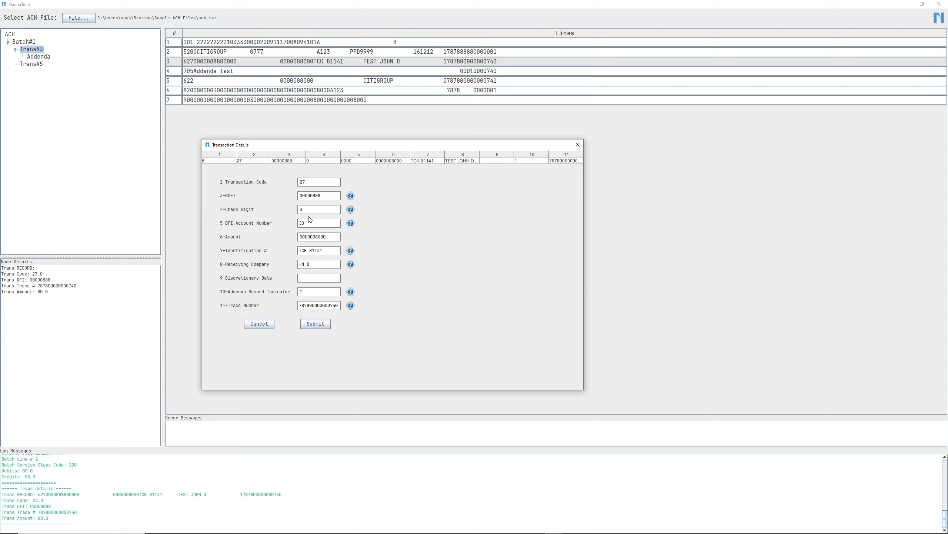
drag(375, 152, 263, 157)
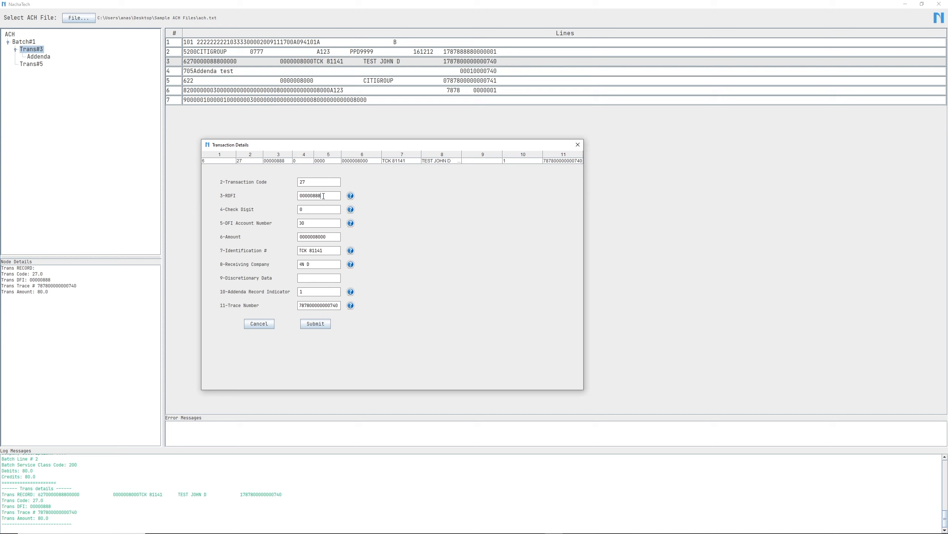
- Try changing the RDFI in line 3's field-by-field details, discarding the edit
text(8)
key(BackSpace)
key(BackSpace)
text(88)
click(260, 324)
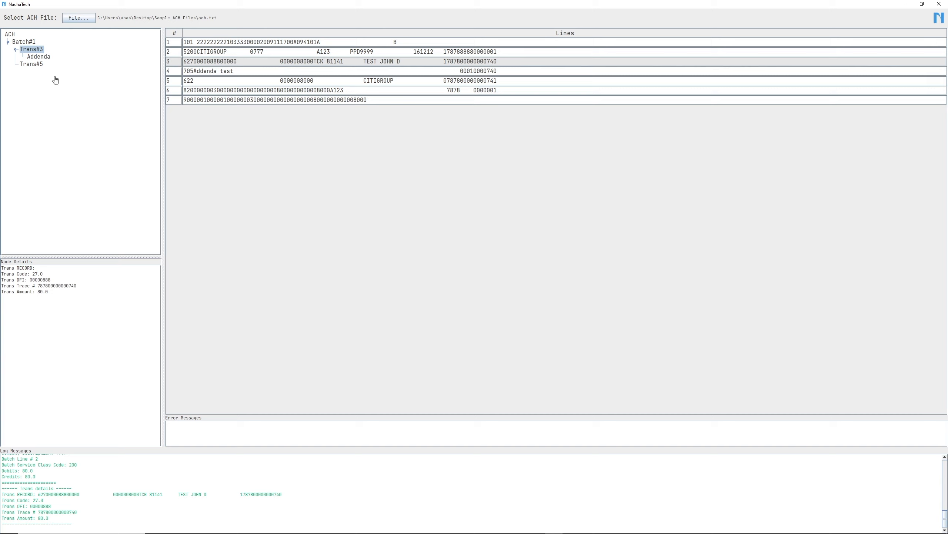
- Load the ACH file bad-trace-num-with-spaces.txt from the minor-data-issues folder
click(83, 23)
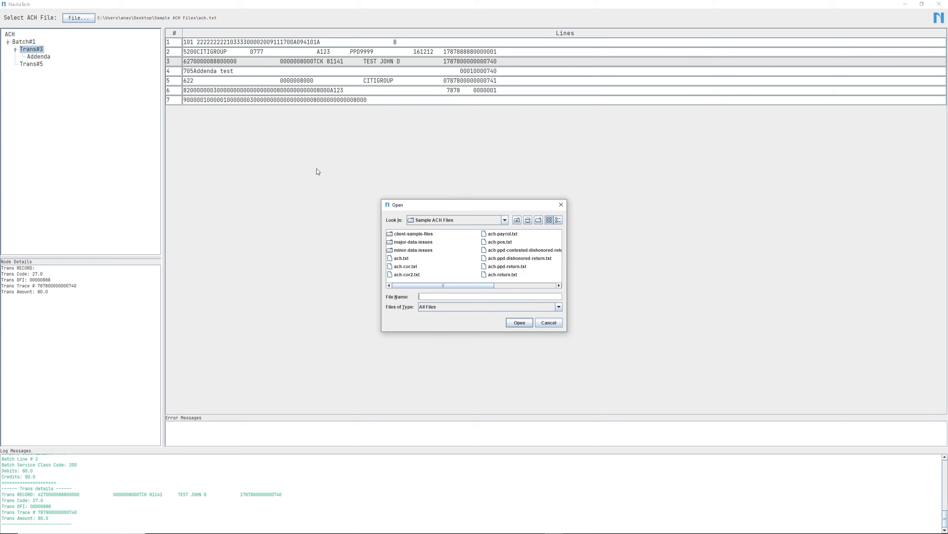
drag(419, 205, 258, 166)
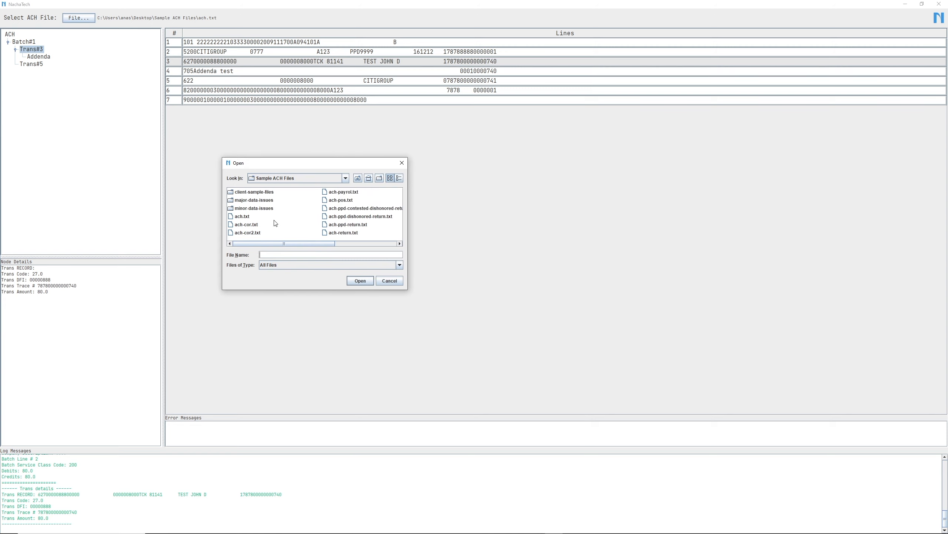
double_click(259, 208)
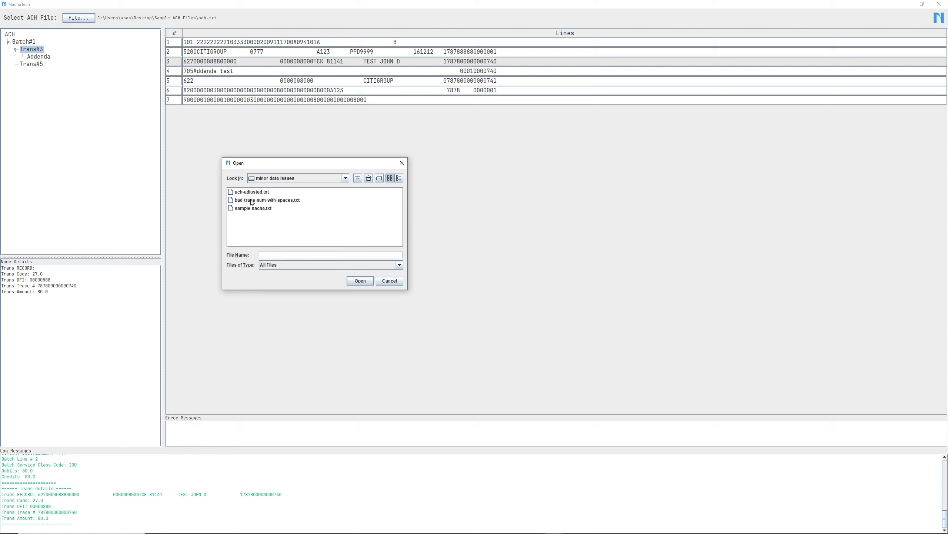
click(252, 200)
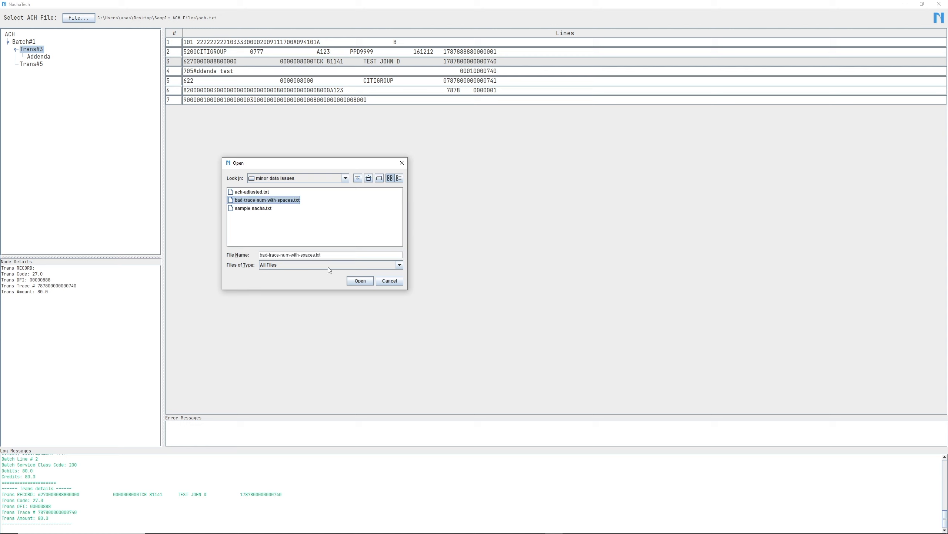
click(361, 283)
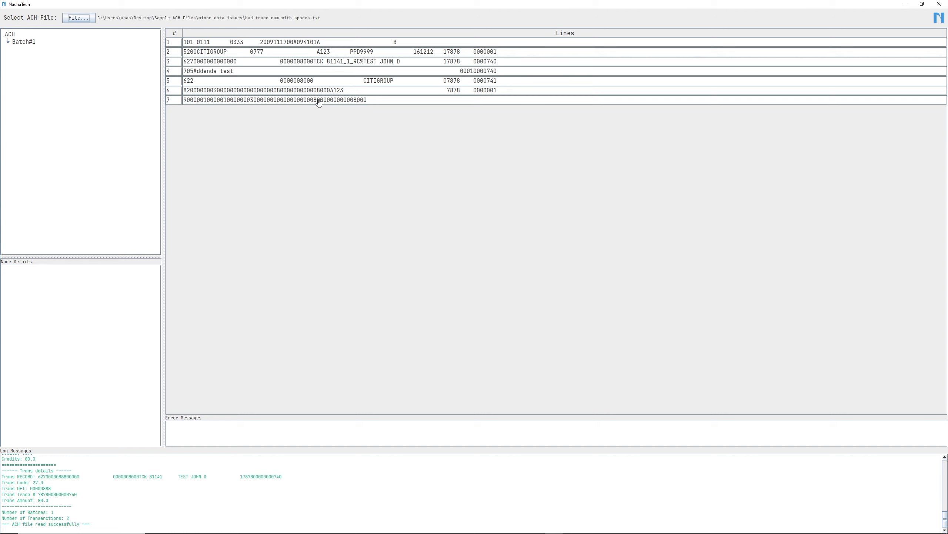
- Expand Batch#1 and Trans#3, then set the file header's Immediate Destination to 011188888
click(8, 44)
click(15, 49)
double_click(10, 35)
drag(310, 157, 286, 150)
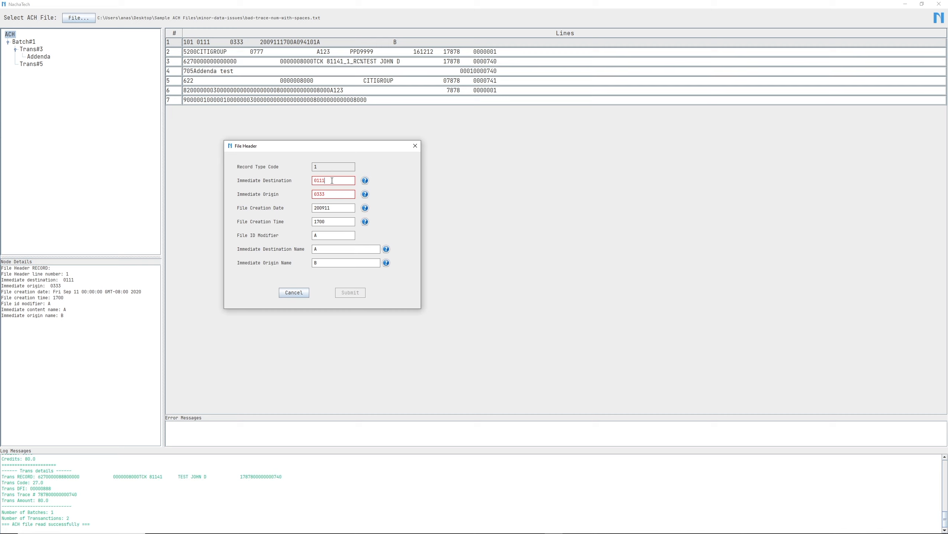
text(88888)
- Consult the Immediate Origin help, set Immediate Origin to 10333 and submit the file header
click(365, 196)
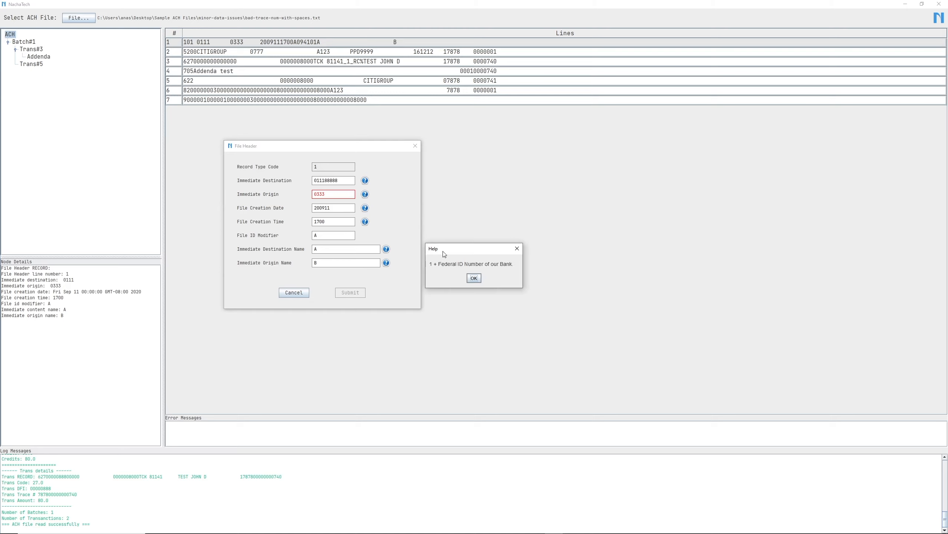
click(474, 277)
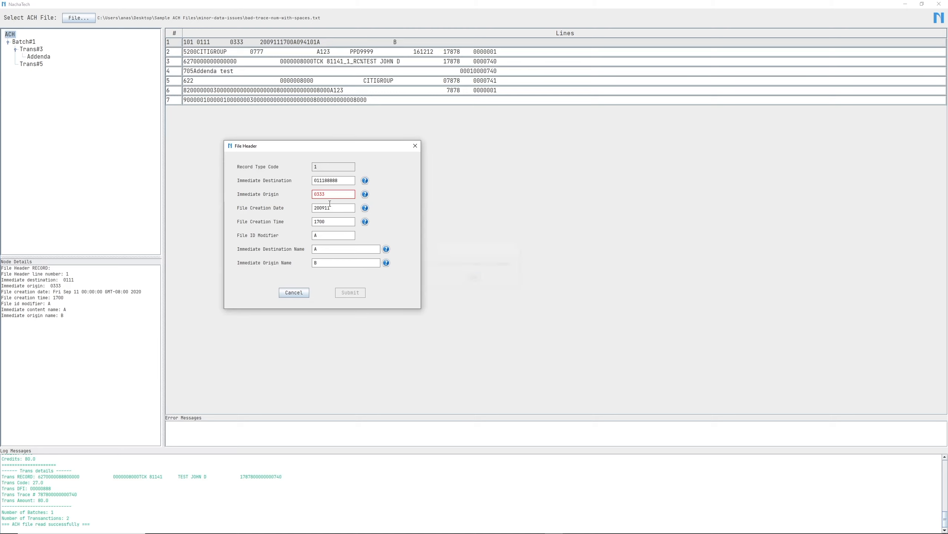
text(1)
click(350, 293)
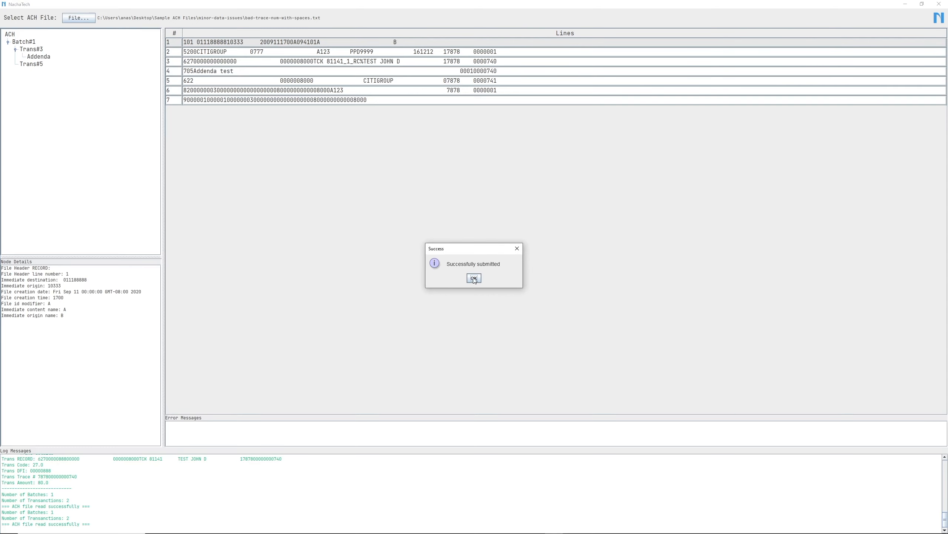
click(474, 278)
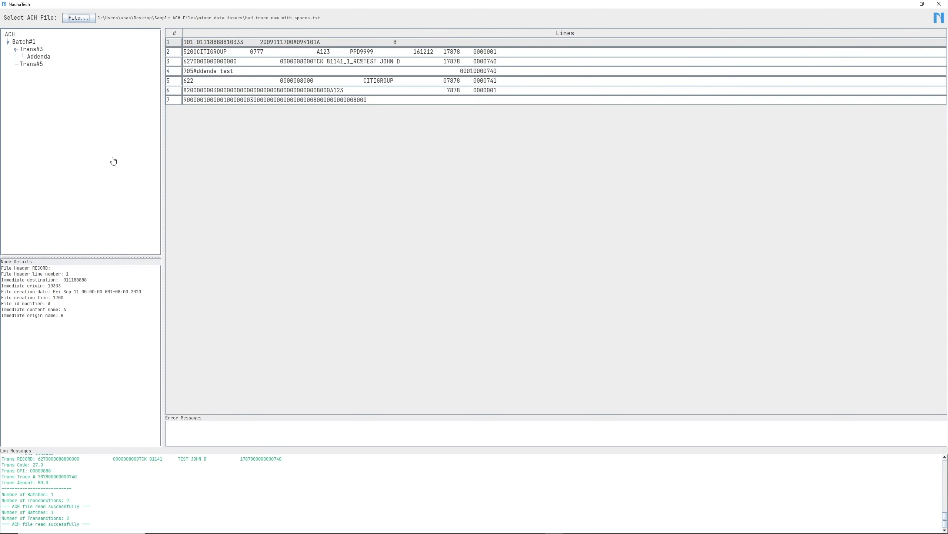
- Set the ODFI in Batch#1's header to 78788888 and submit the batch header
double_click(23, 42)
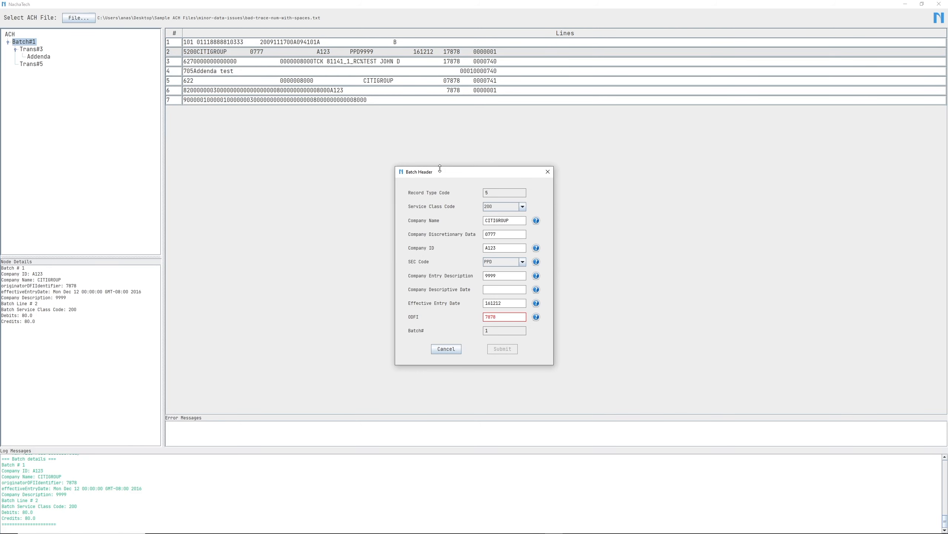
drag(429, 172, 235, 146)
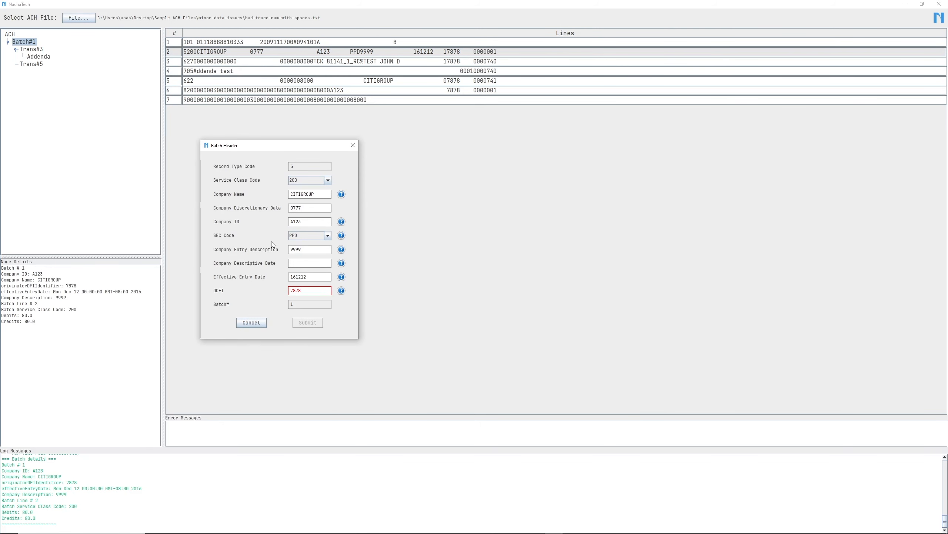
click(309, 291)
text(8888)
click(309, 324)
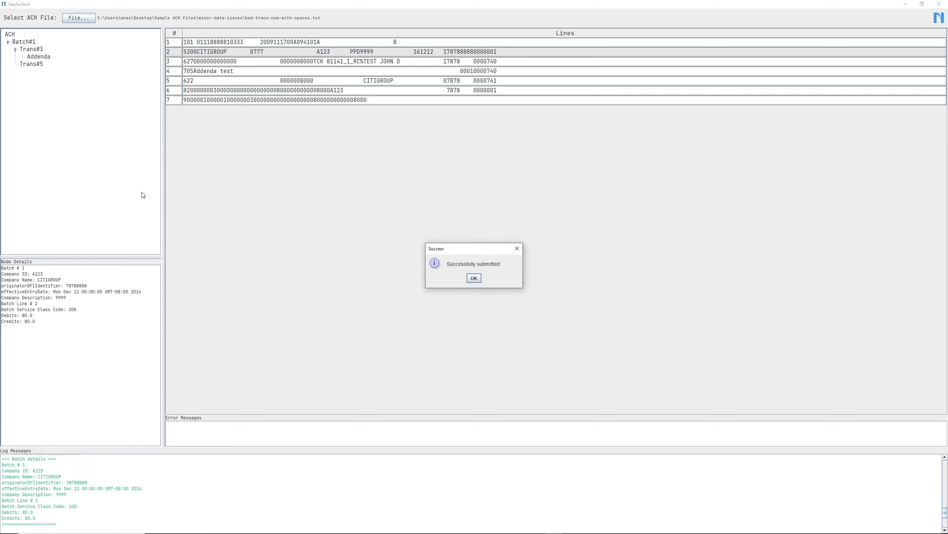
click(473, 278)
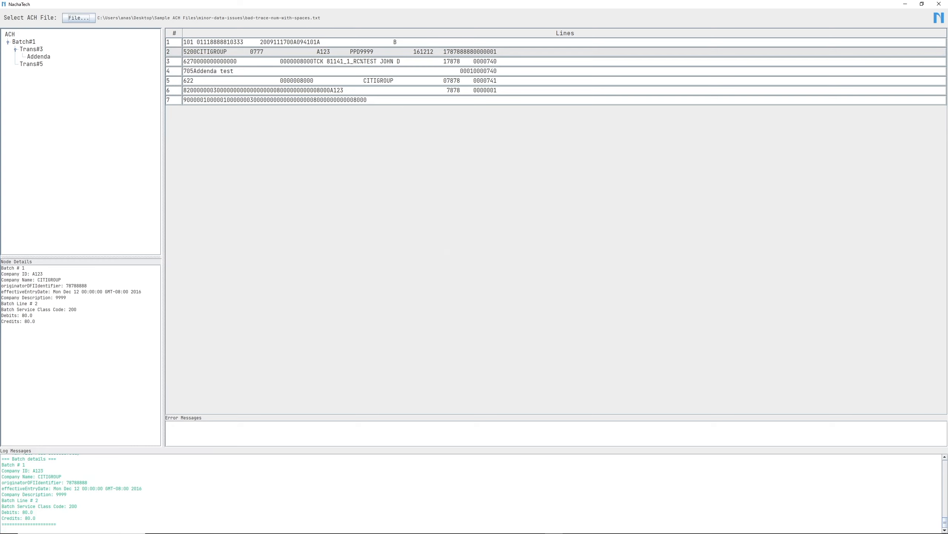
- Open Trans#3's details and remove the trailing _1_RC% from its Identification #
double_click(33, 51)
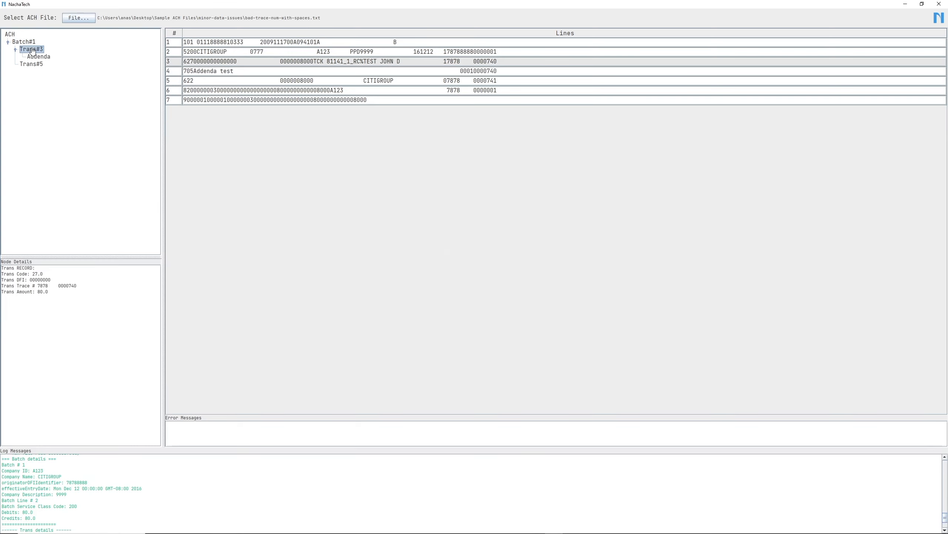
drag(471, 176, 367, 160)
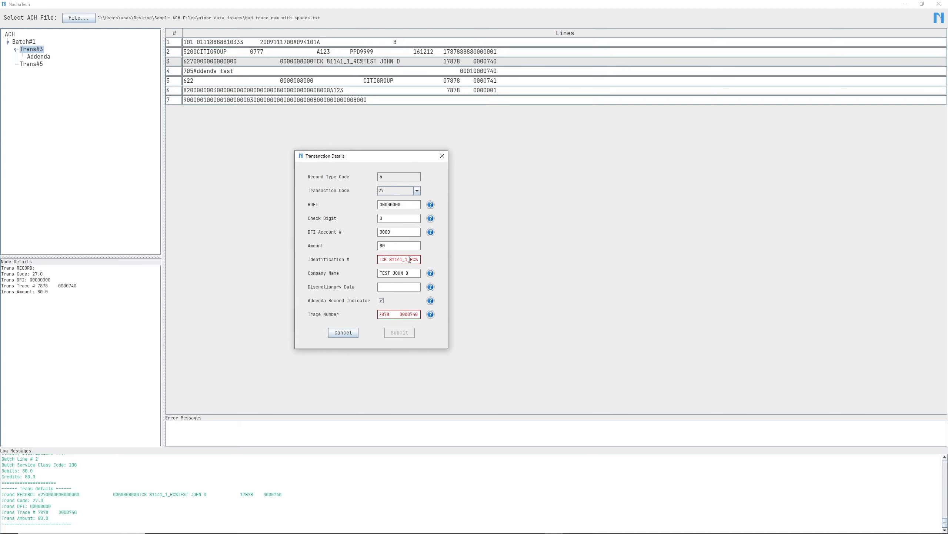
drag(410, 259, 421, 260)
key(BackSpace)
key(BackSpace)
drag(400, 315, 390, 314)
key(BackSpace)
text(88)
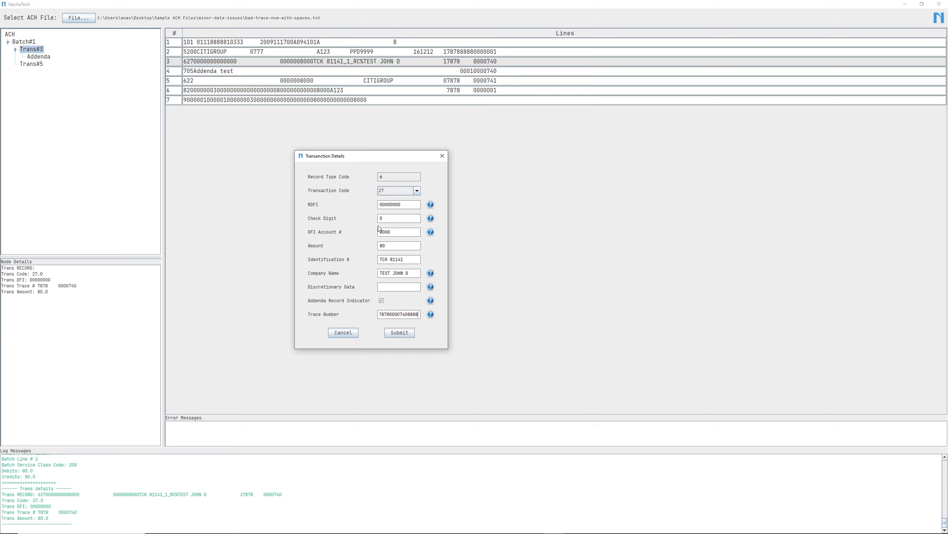
click(398, 333)
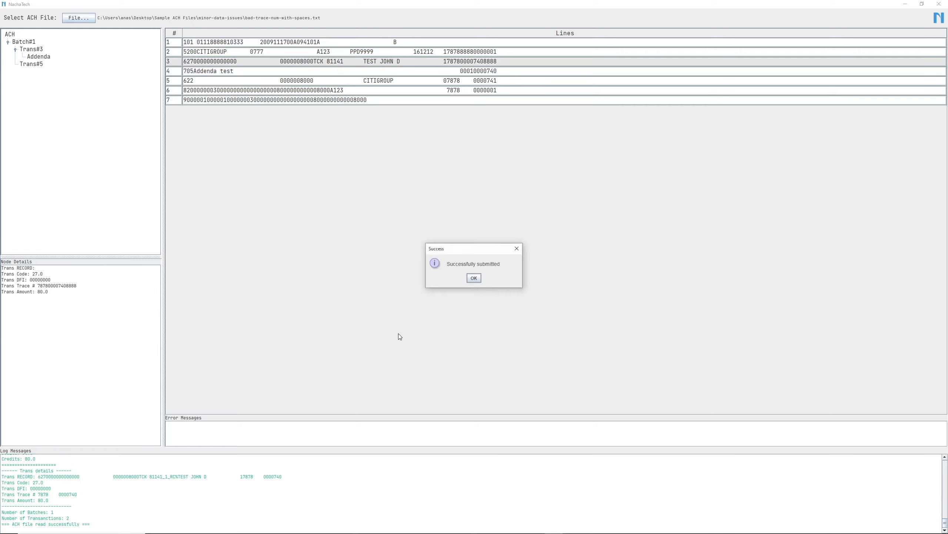
click(474, 279)
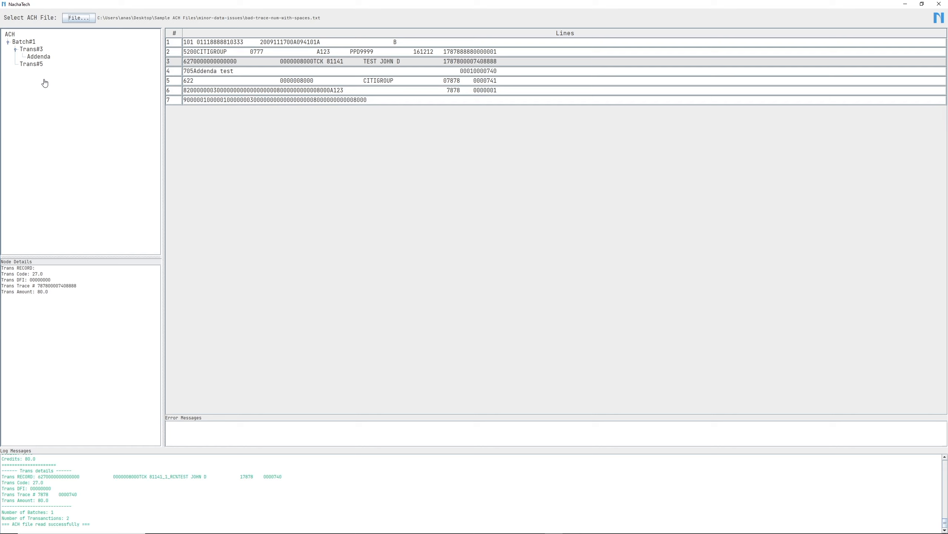
- Load the ACH file bad-trans-missing-addenda-flag.txt from the major-data-issues folder
click(77, 18)
click(505, 220)
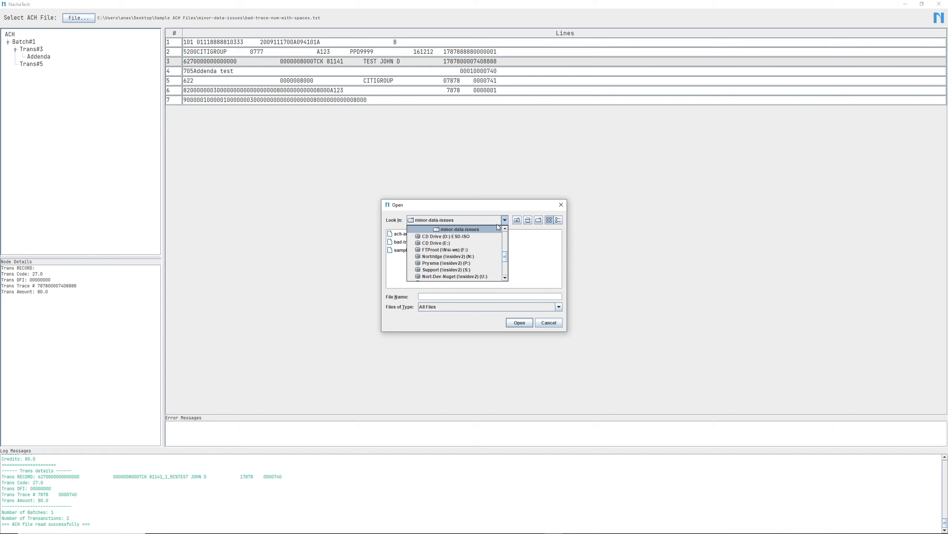
scroll(474, 235, up, 3)
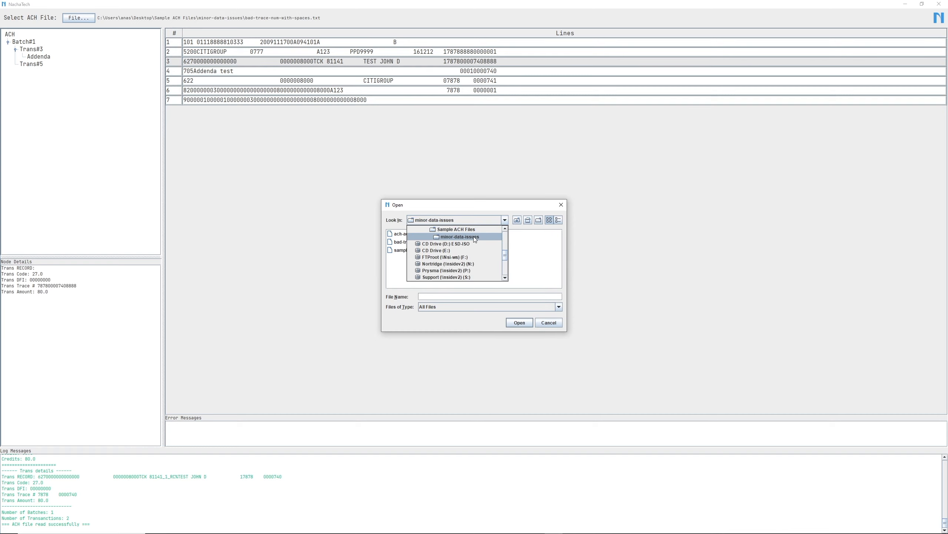
click(473, 235)
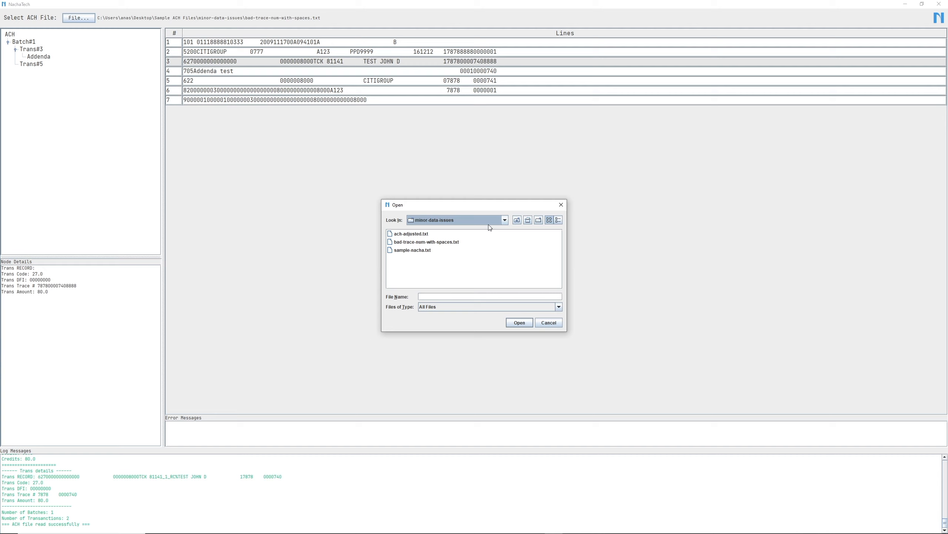
click(506, 223)
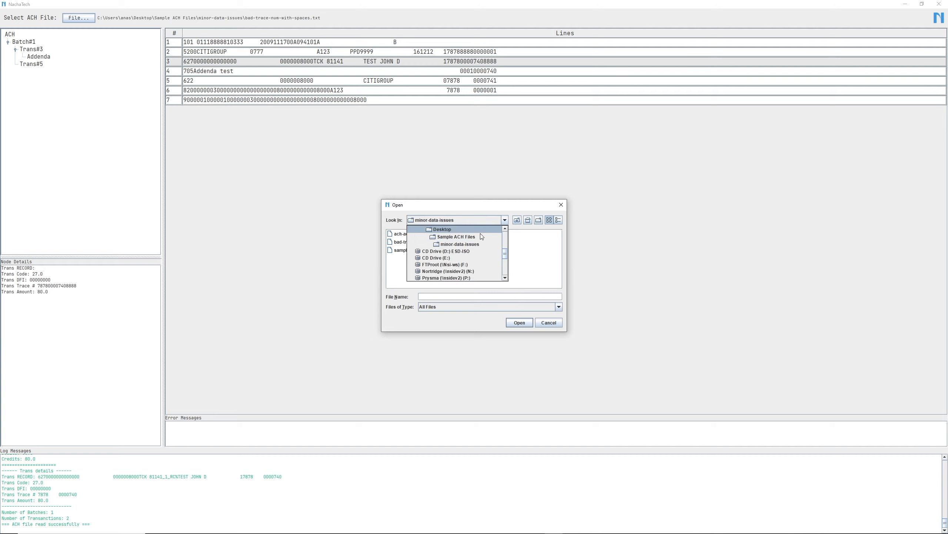
click(462, 241)
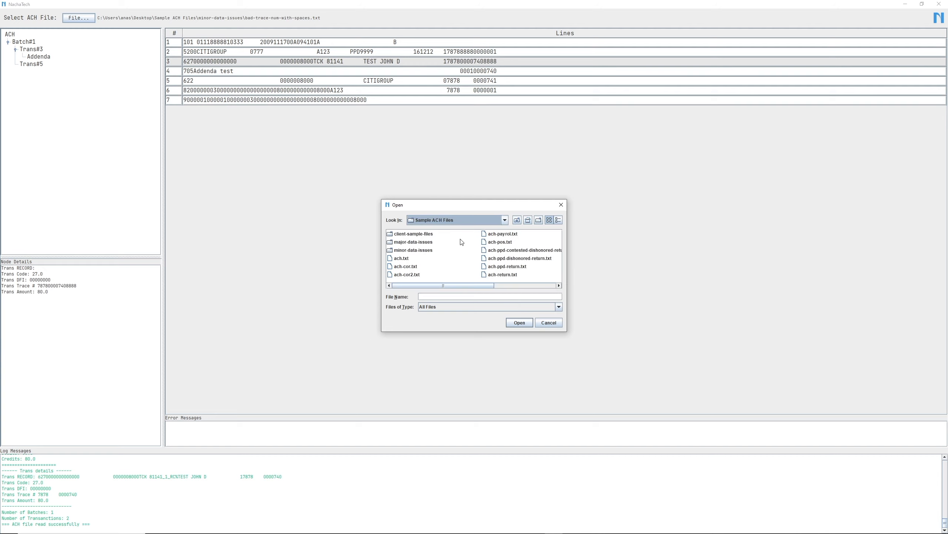
click(406, 245)
double_click(406, 243)
click(413, 242)
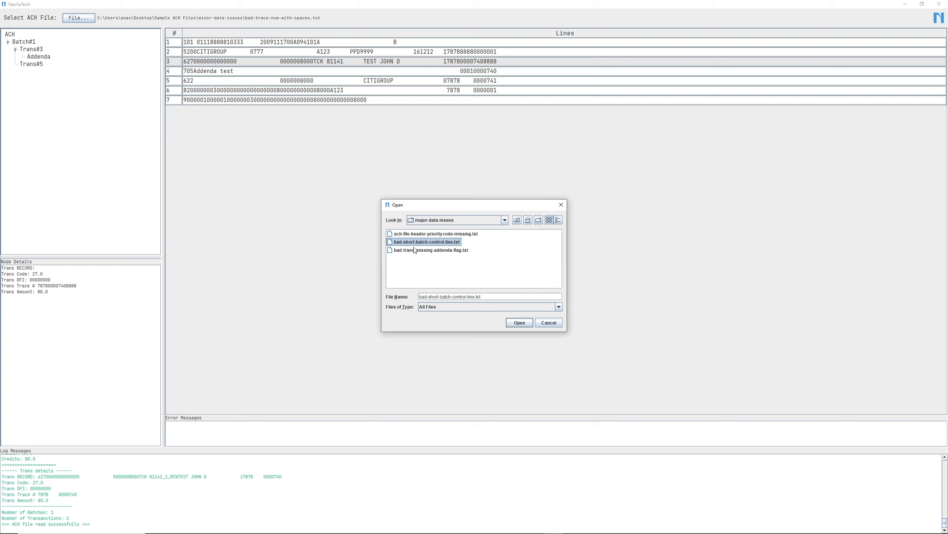
click(422, 252)
click(519, 322)
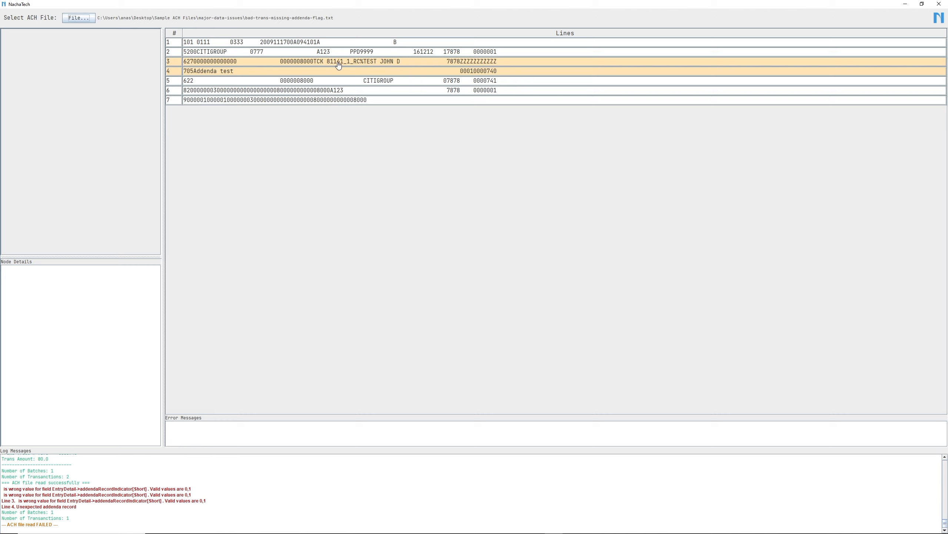
- Open line 3's field-by-field details, consult the Addenda Record Indicator help and set the indicator to 1
click(267, 63)
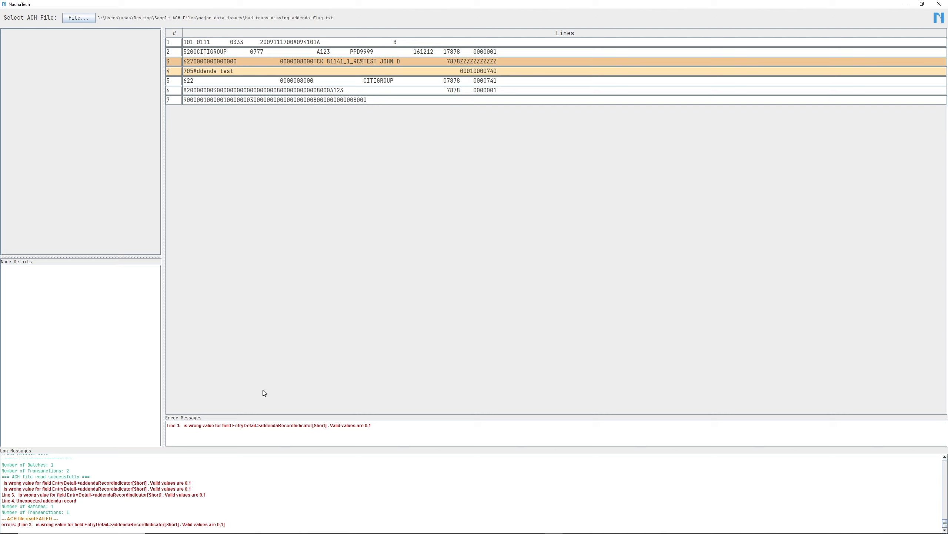
double_click(267, 64)
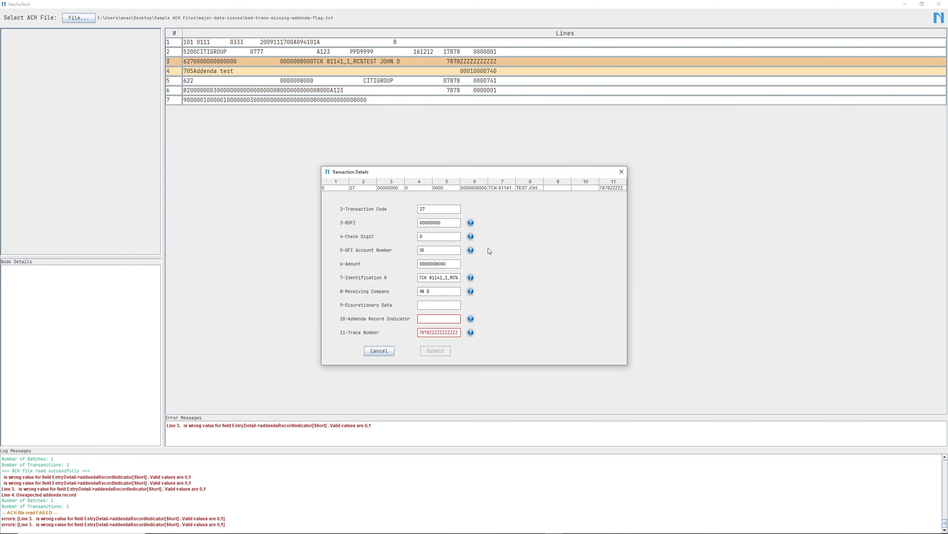
drag(472, 177, 385, 125)
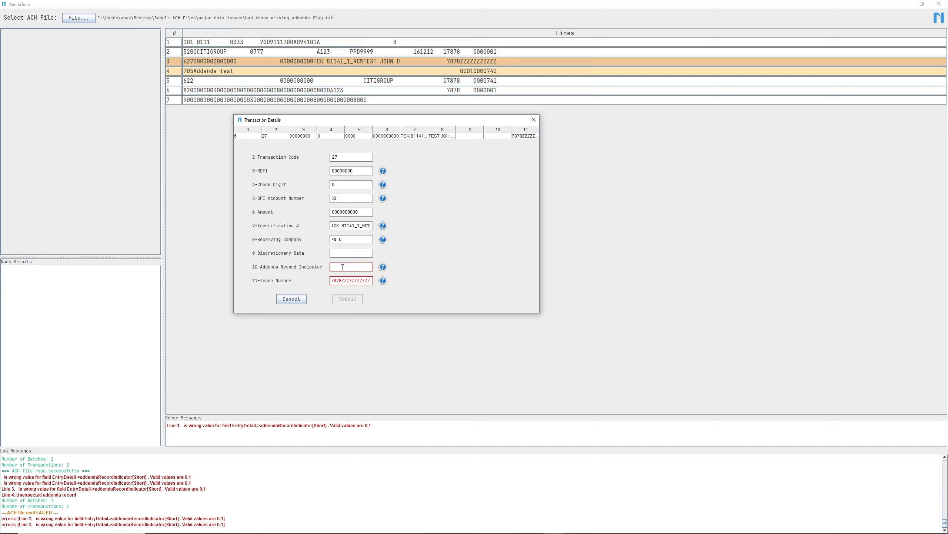
click(383, 267)
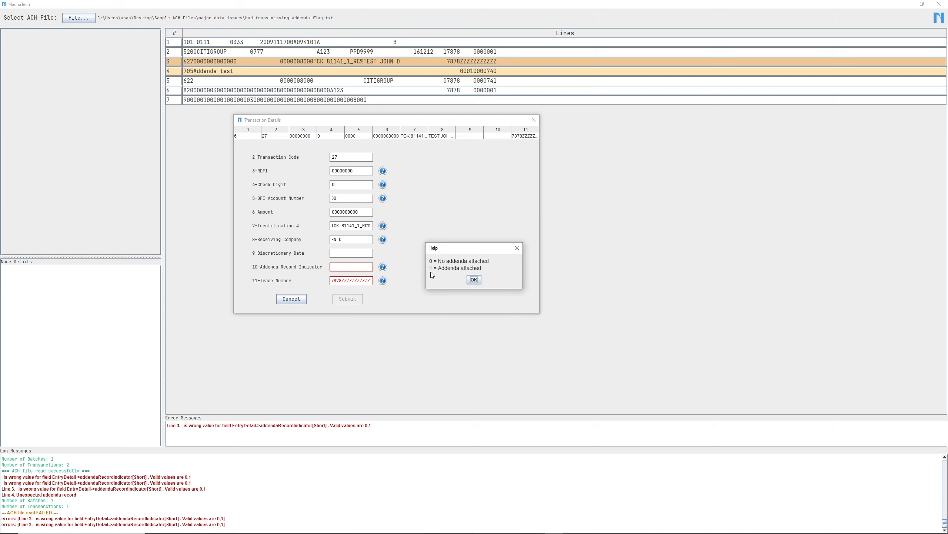
click(473, 280)
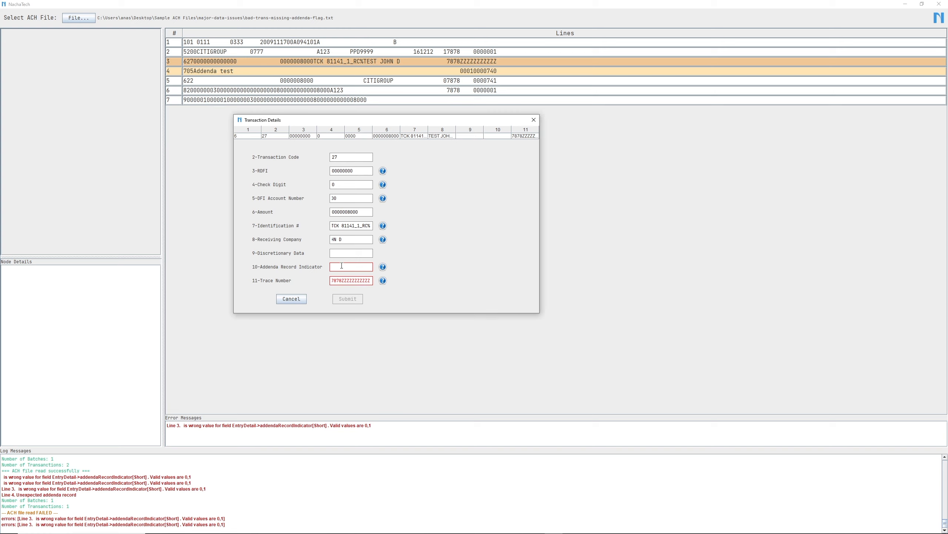
text(1)
drag(343, 281, 370, 281)
key(BackSpace)
text(77777777777)
click(347, 299)
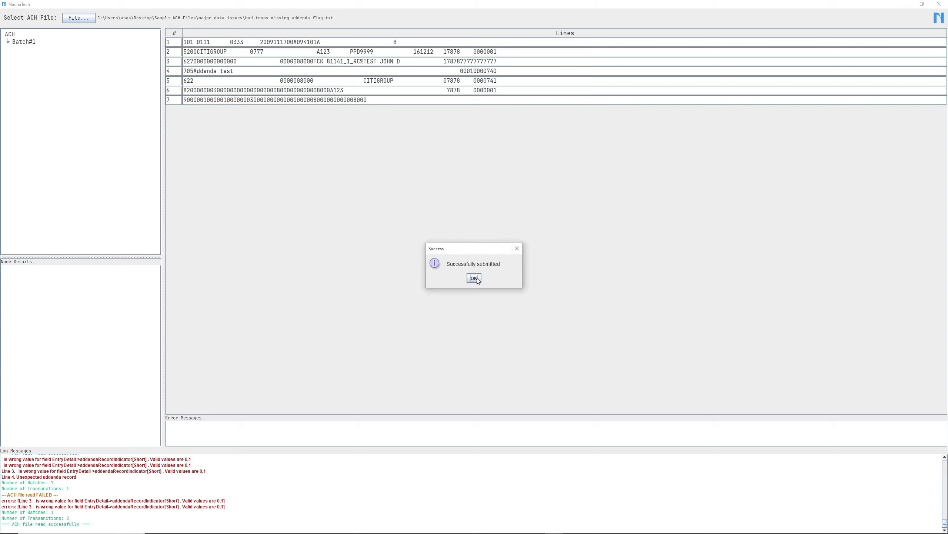
click(475, 277)
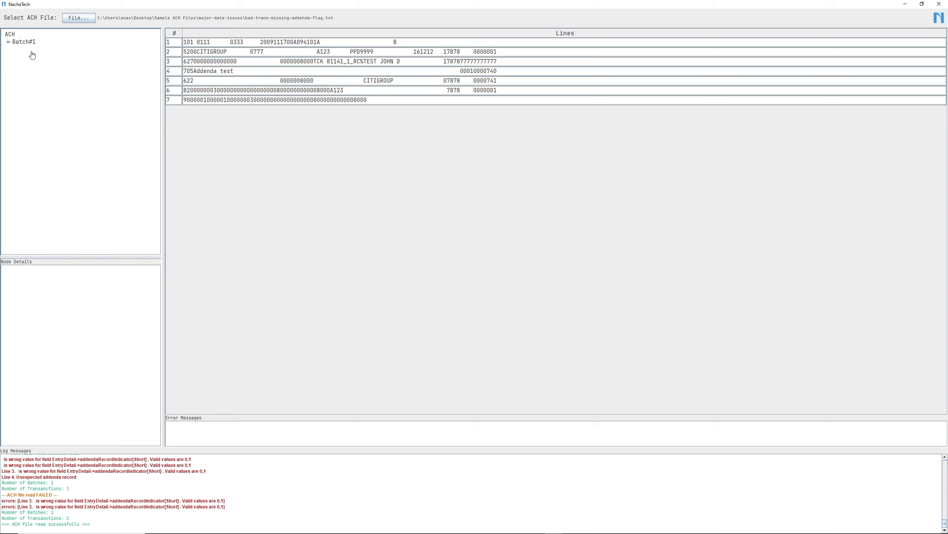
- Expand Batch#1 and Trans#3, remove the trailing _1_RC% from Trans#3's Identification # and submit the transaction
click(8, 43)
click(15, 50)
click(32, 51)
double_click(33, 50)
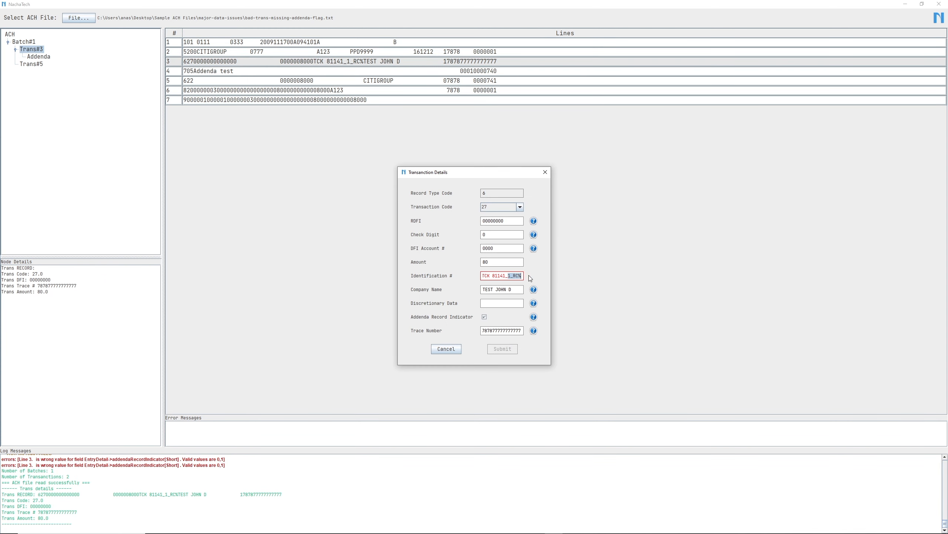
key(BackSpace)
click(494, 350)
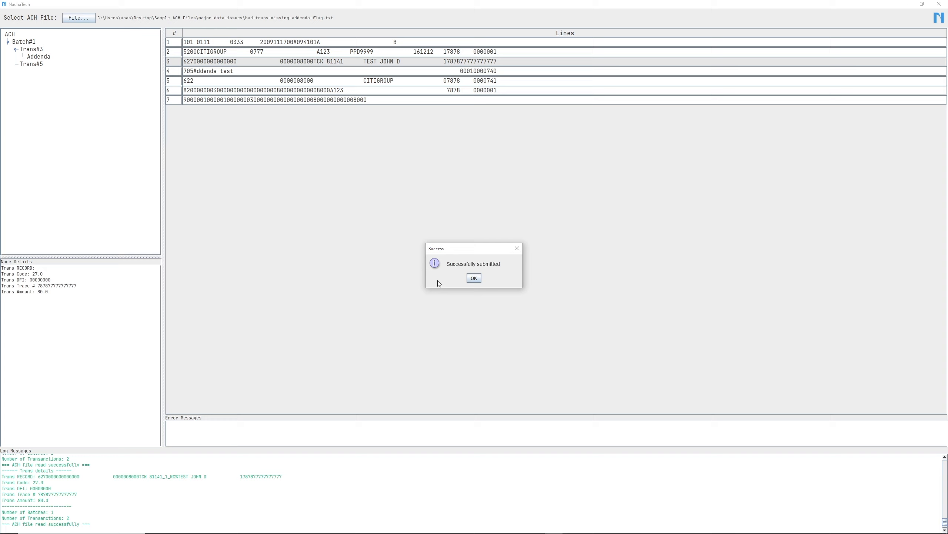
click(473, 278)
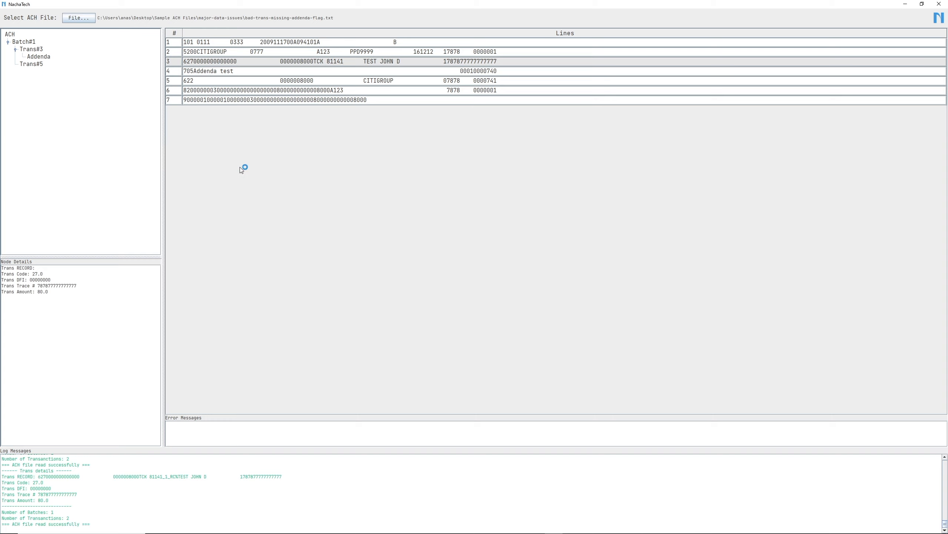